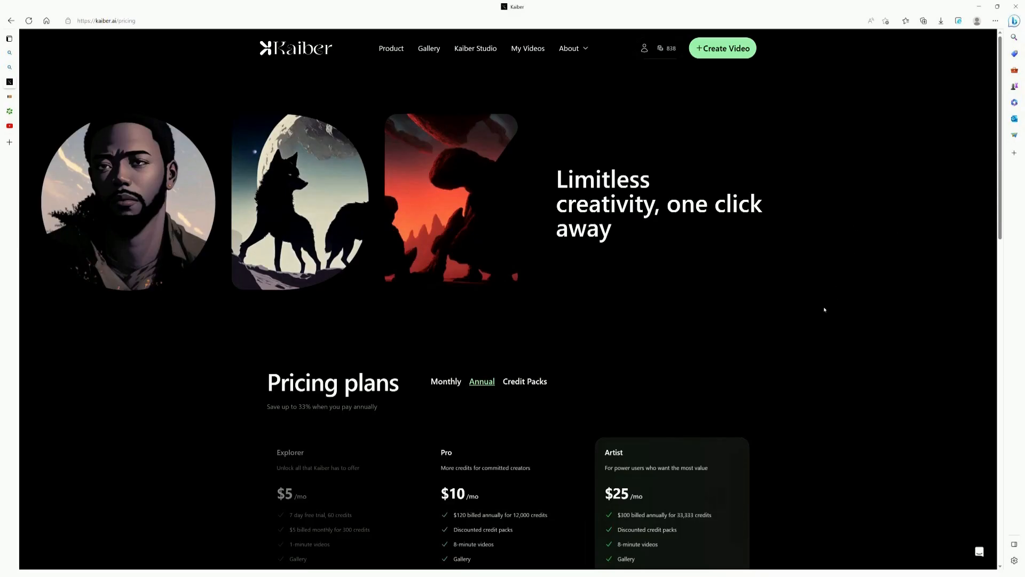
Step: Review the pricing plans, comparing the annual and monthly rates and the credit packs
scroll(824, 309, down, 5)
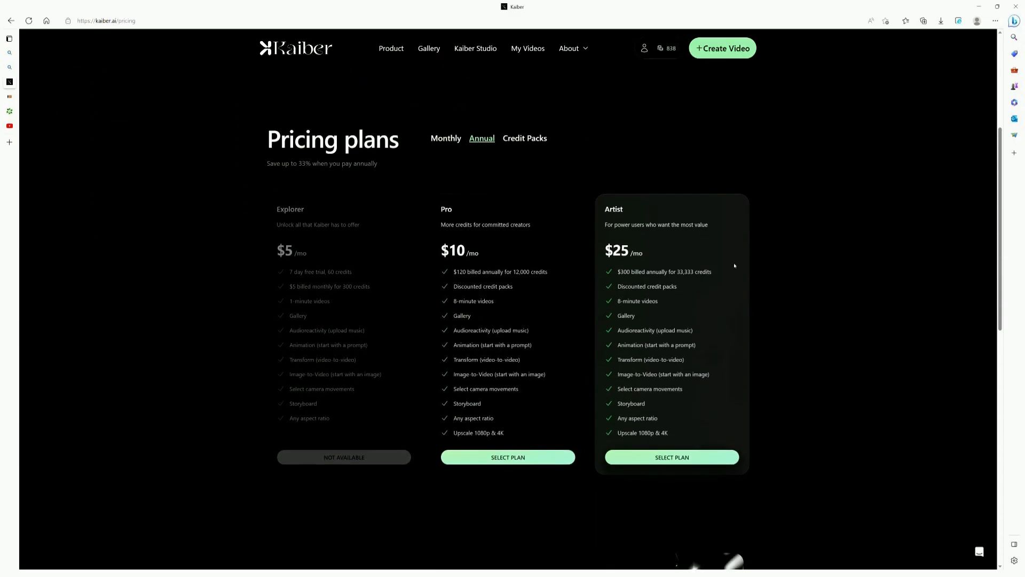
scroll(735, 265, up, 1)
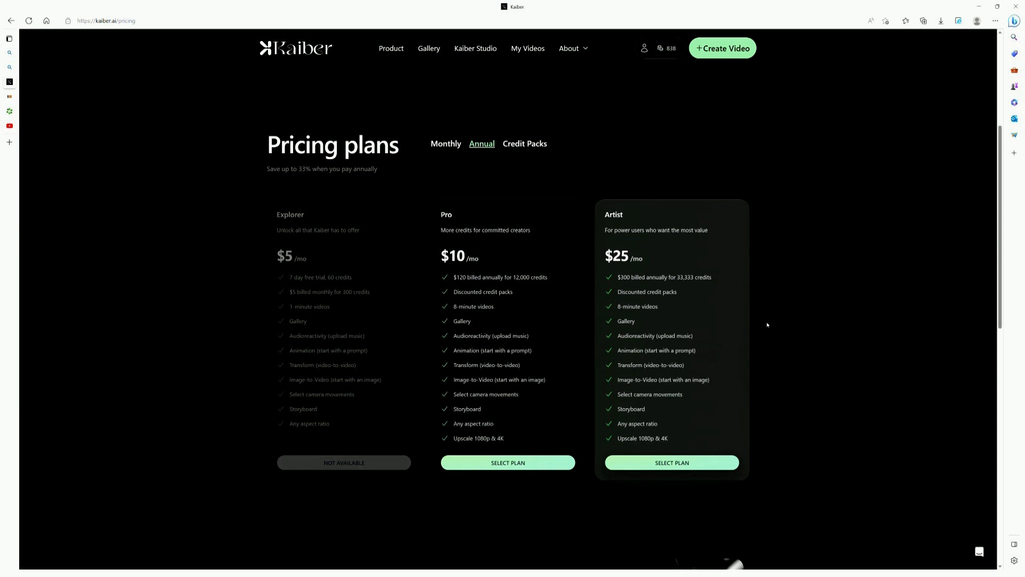
click(453, 144)
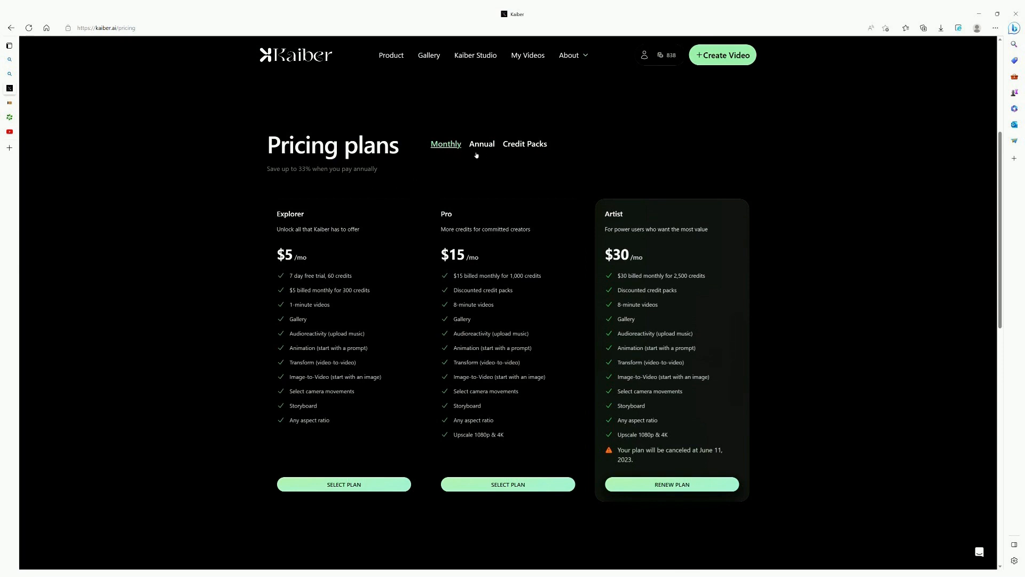
click(533, 146)
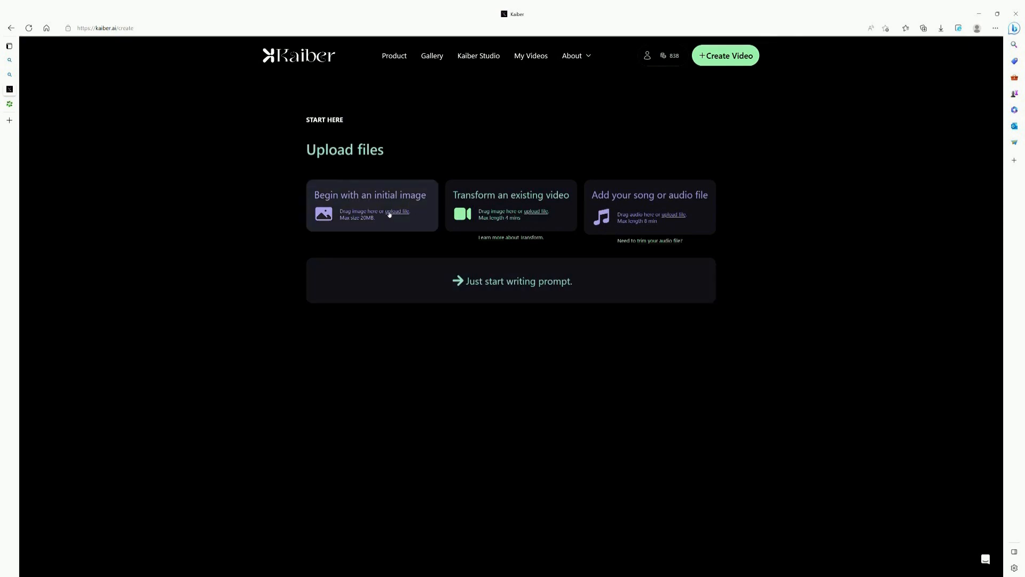
Step: Upload the portrait of the black-haired woman as initial image plus a song file, and continue to the prompt
click(409, 215)
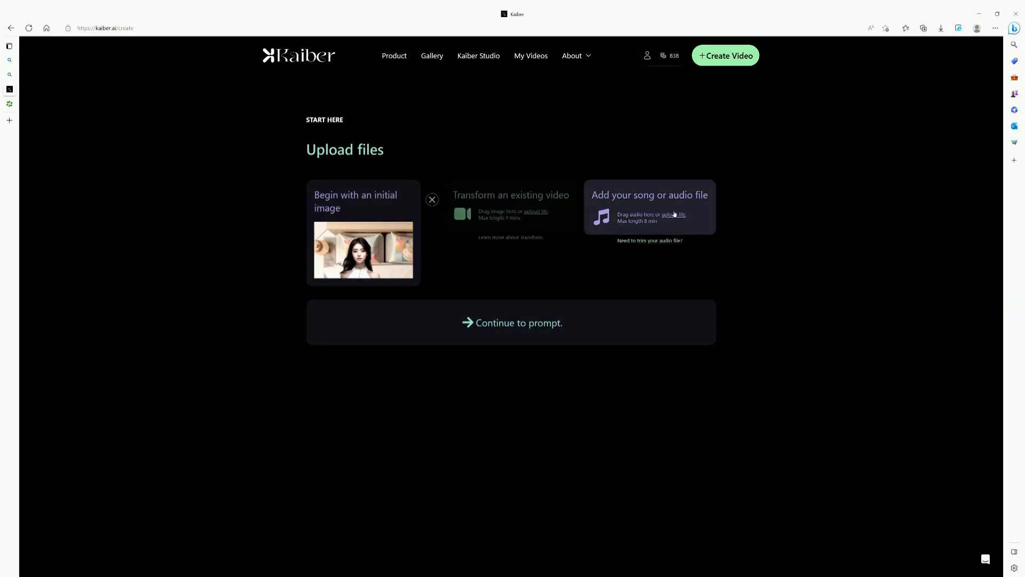
double_click(79, 74)
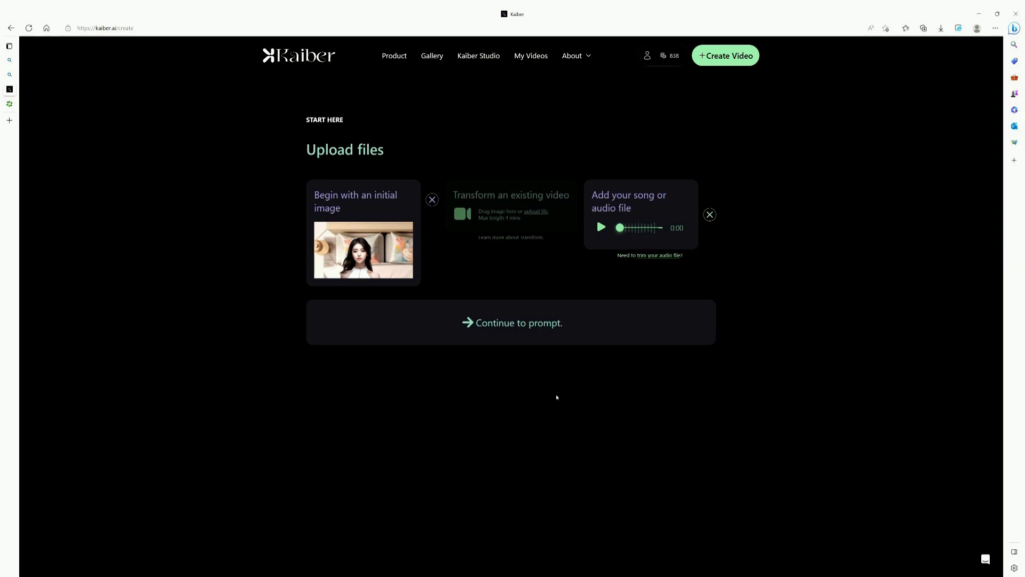
click(486, 324)
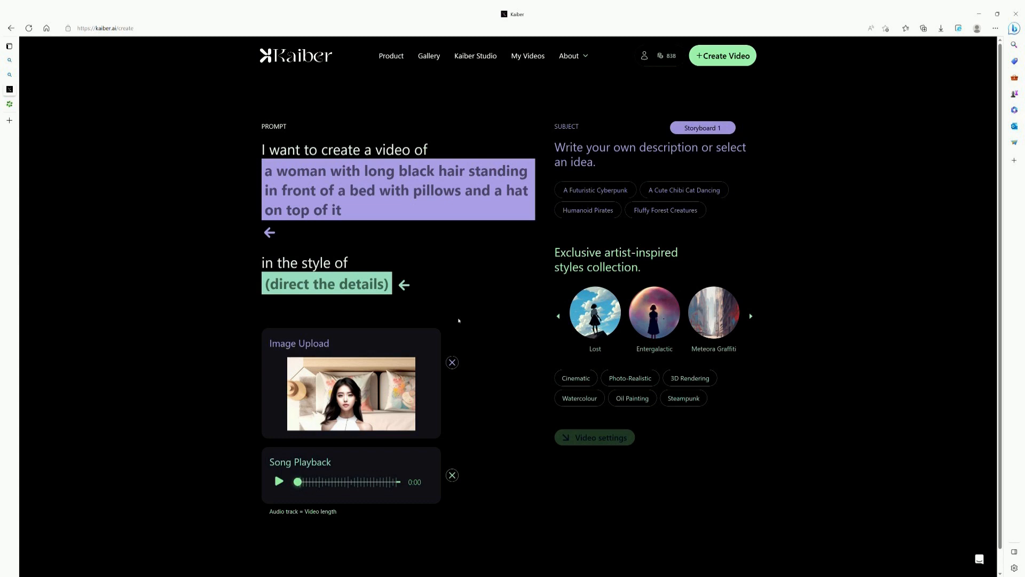
Step: Replace the end of the subject prompt after "pillows" with "falling asleep" and choose the Lost style
drag(345, 209, 466, 193)
text(f)
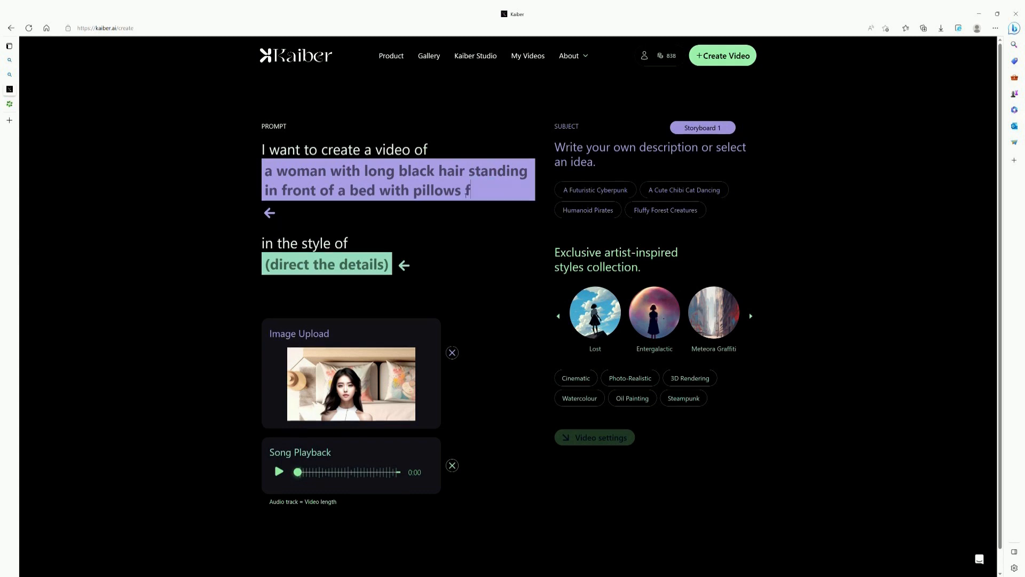
text(alling asleep)
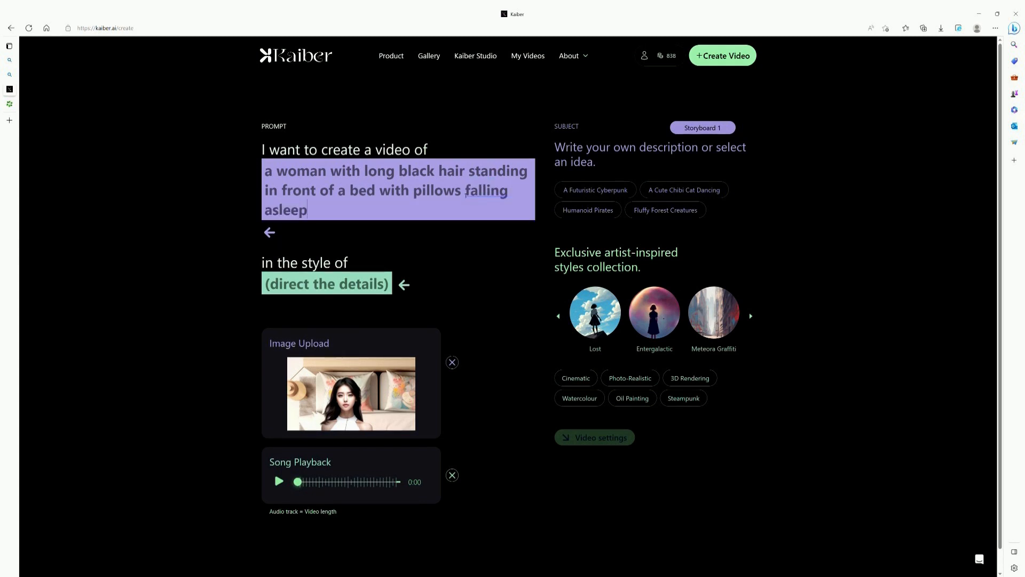
click(595, 316)
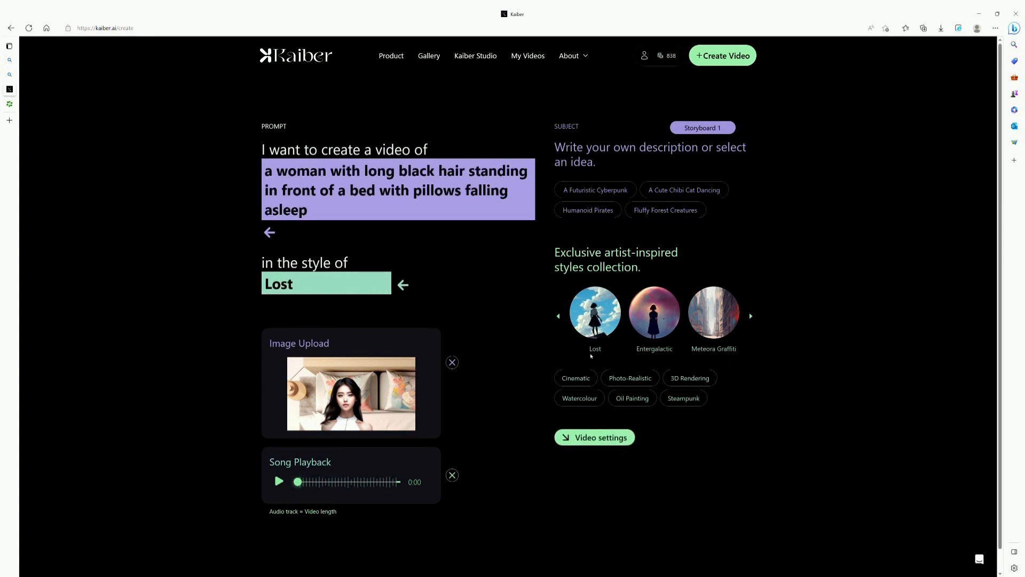
Step: Set Storyboard 1's camera movement to Zoom In and Evolve to 3, and generate the preview frames
click(590, 439)
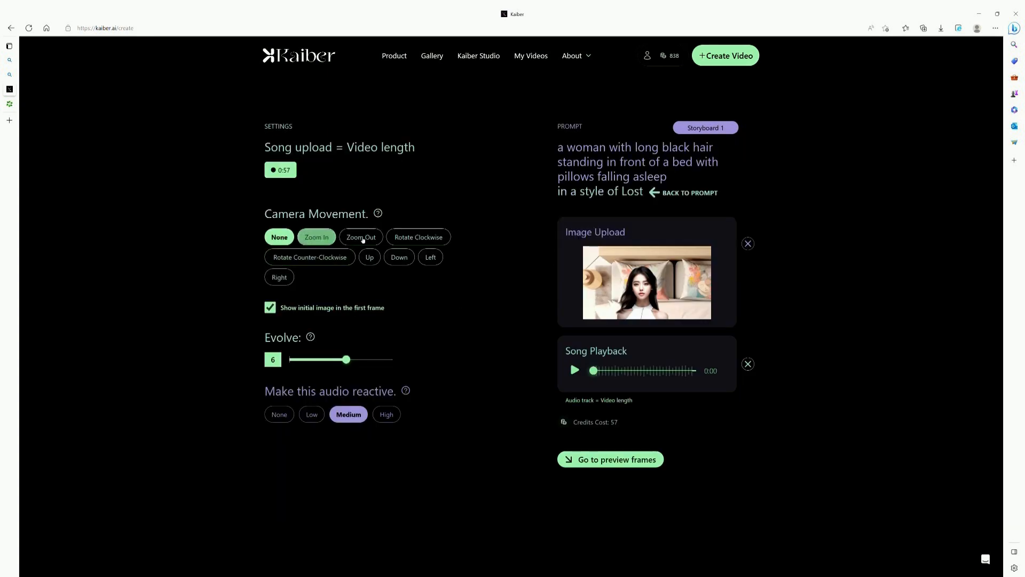
click(316, 237)
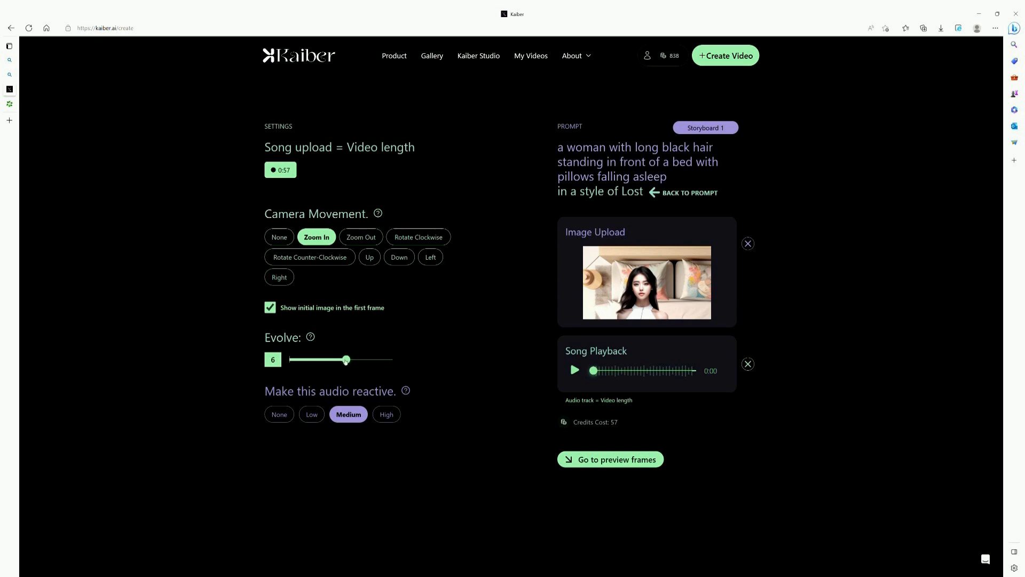
drag(346, 362, 317, 364)
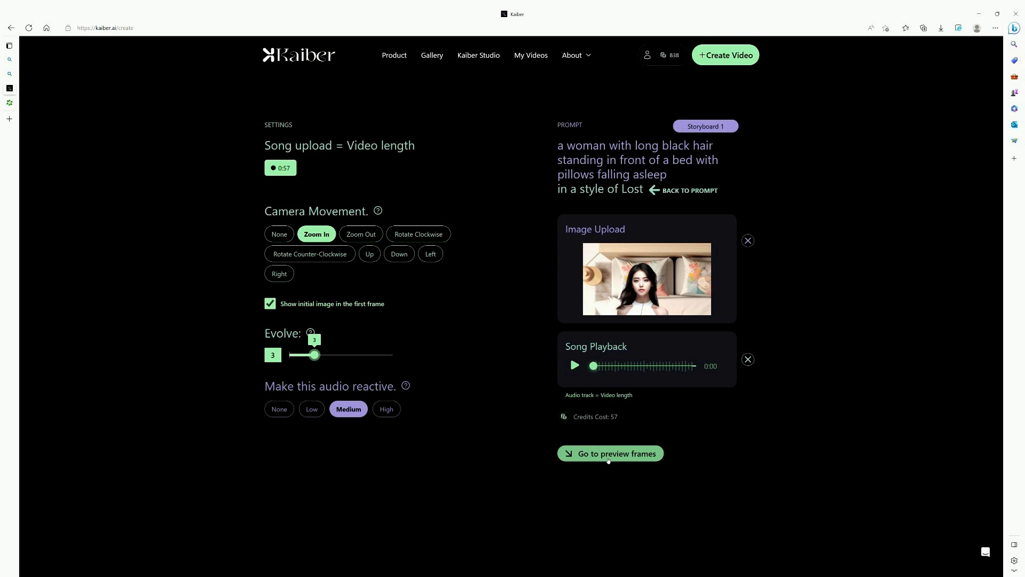
click(608, 454)
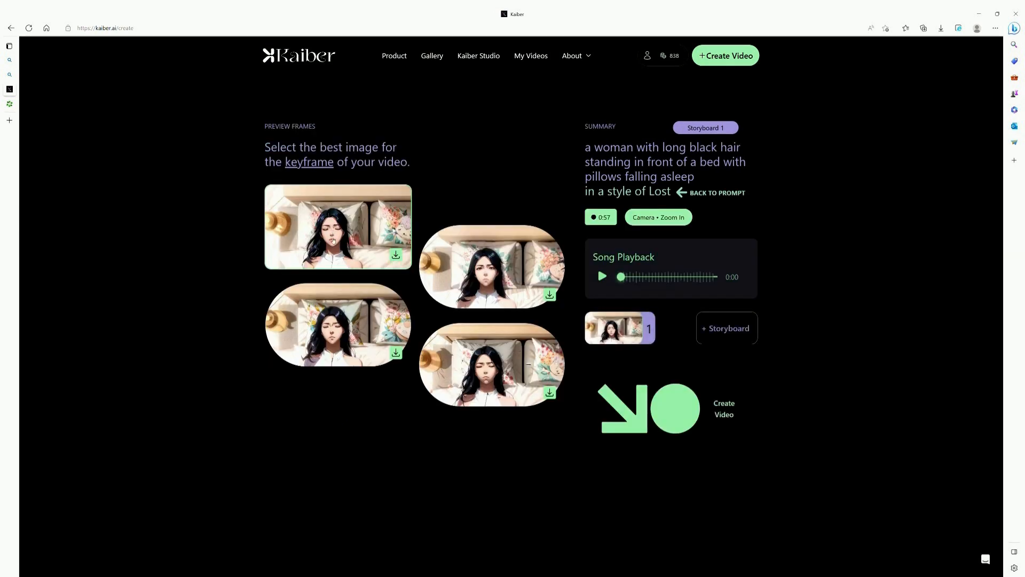
Step: Add a second storyboard with the subject "a woman with long black hair on stage singing and dancing at a concert"
click(721, 331)
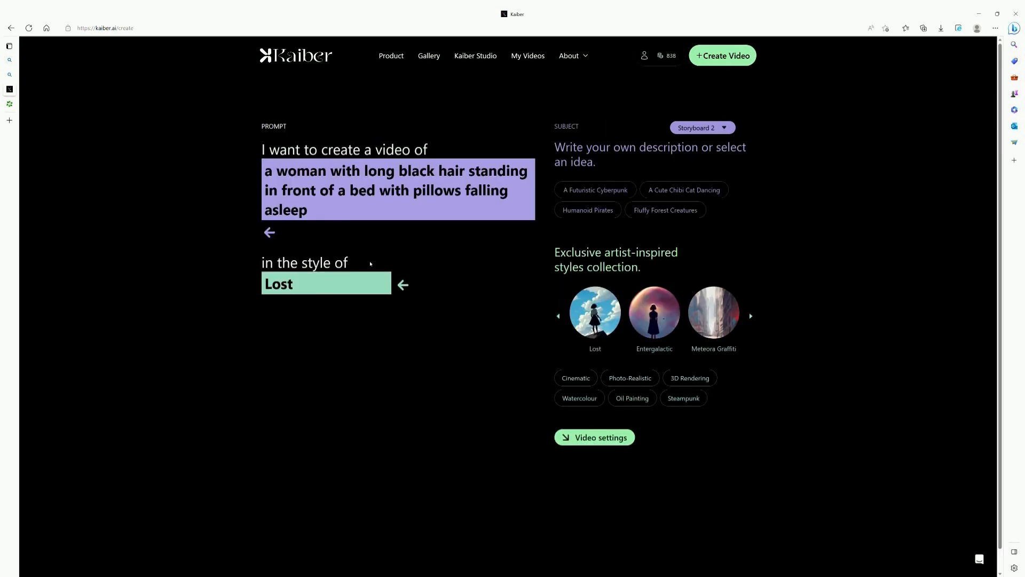
click(357, 208)
drag(364, 207, 469, 170)
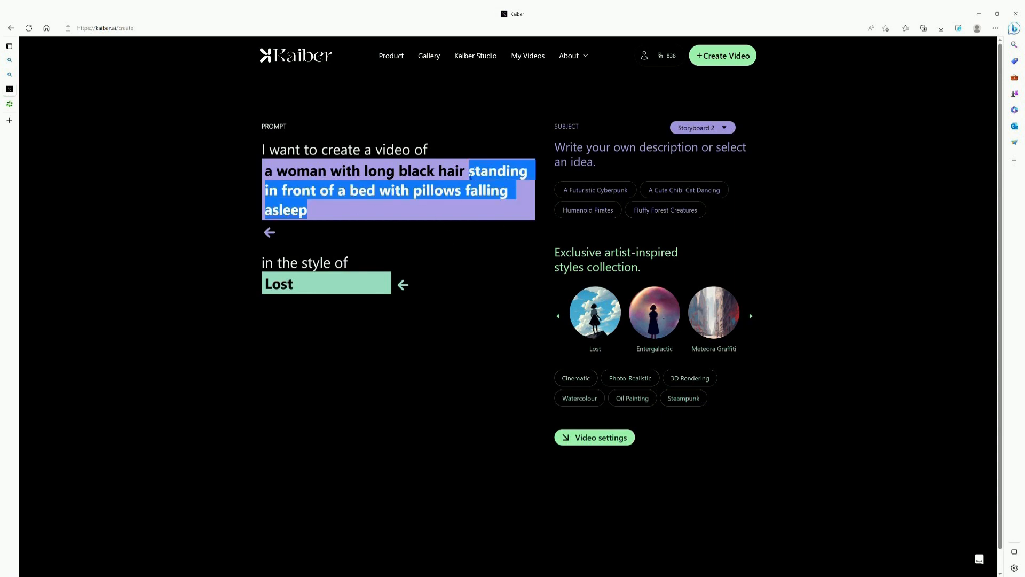
text(on st)
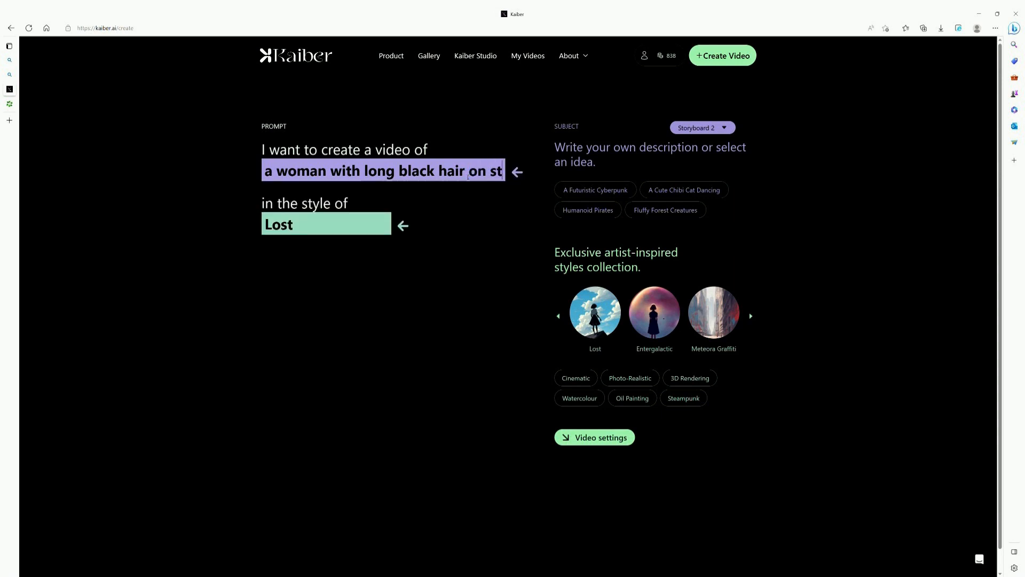
text(age sing)
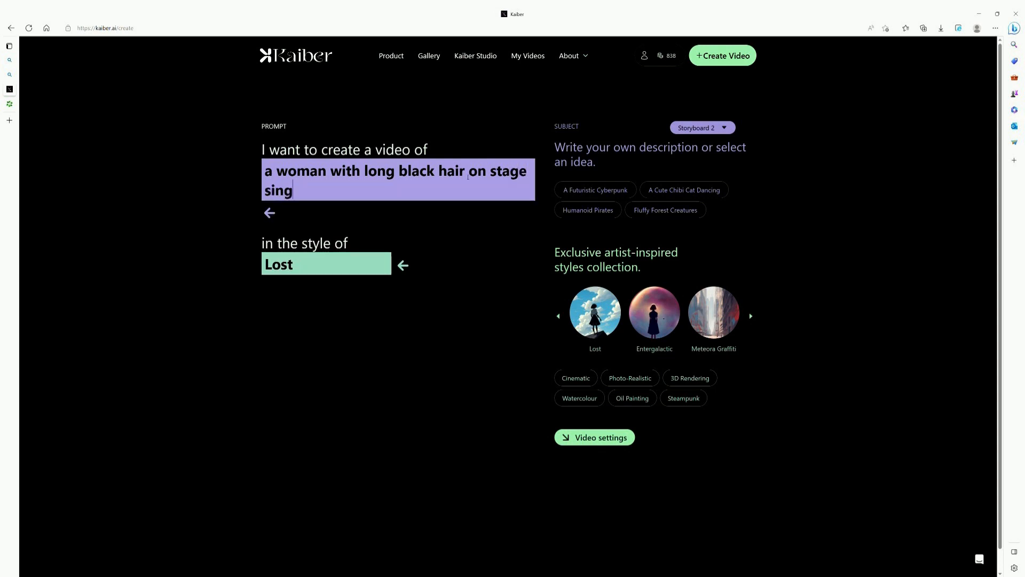
text(ing and danci)
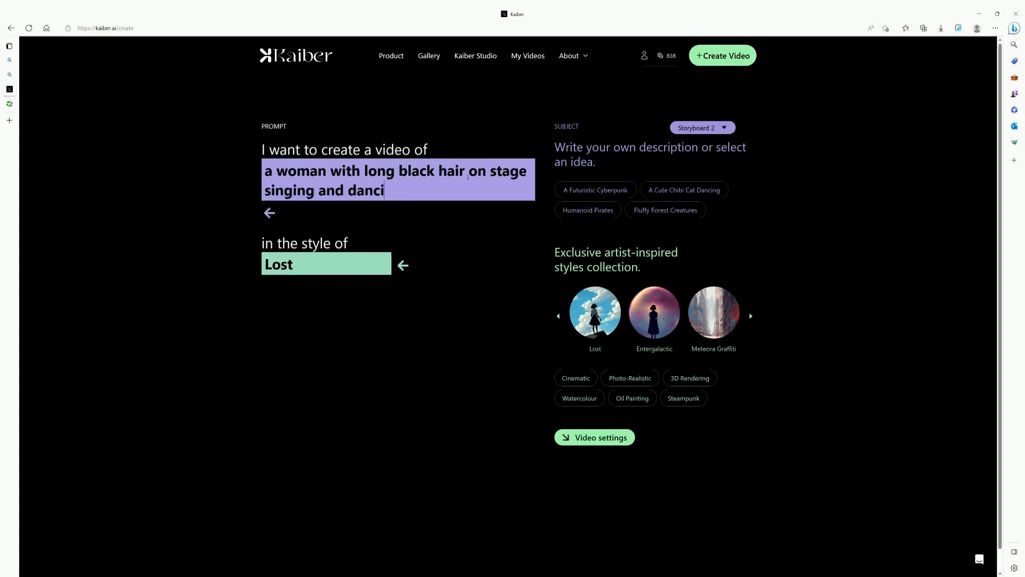
text(ng at a concert)
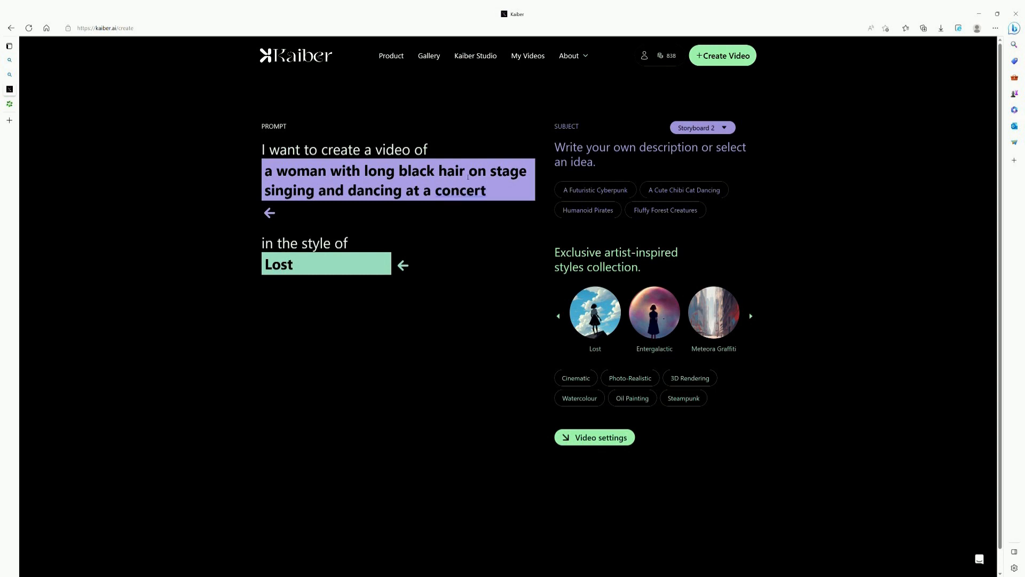
Step: Set Storyboard 2's camera movement to Zoom Out and its timestamp to 0:10, and generate its preview frame
click(577, 442)
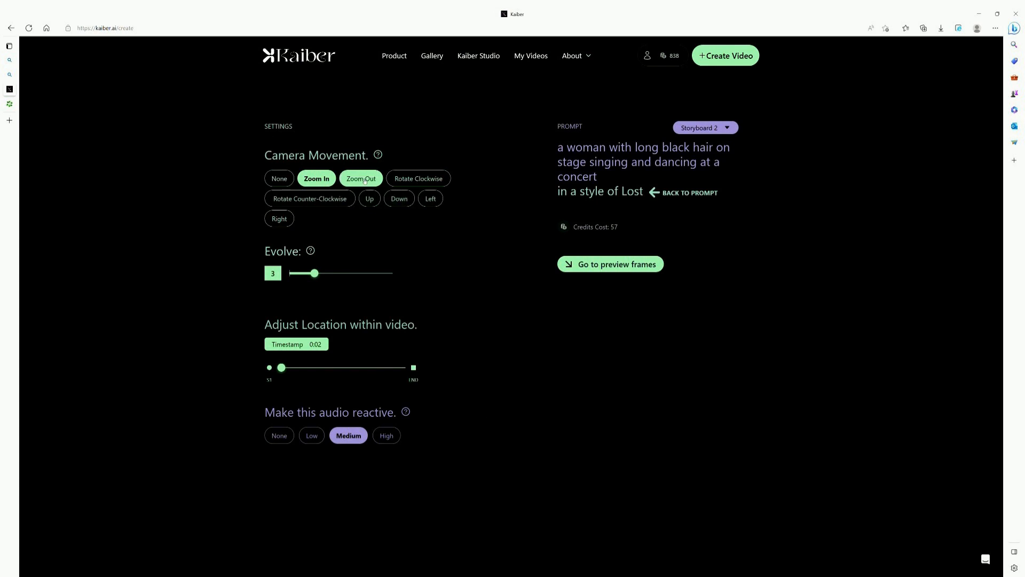
click(366, 181)
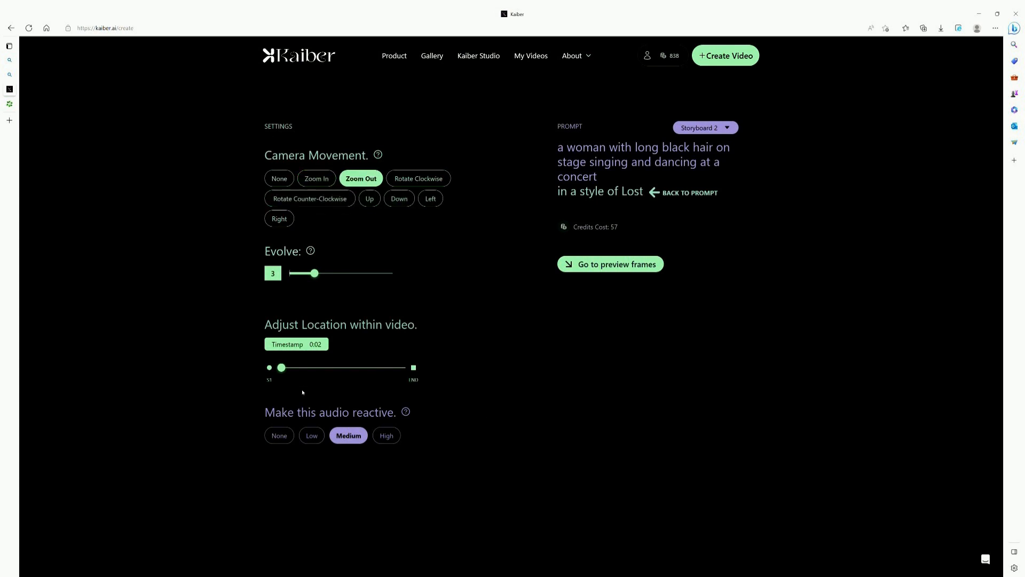
drag(282, 372, 299, 368)
click(602, 269)
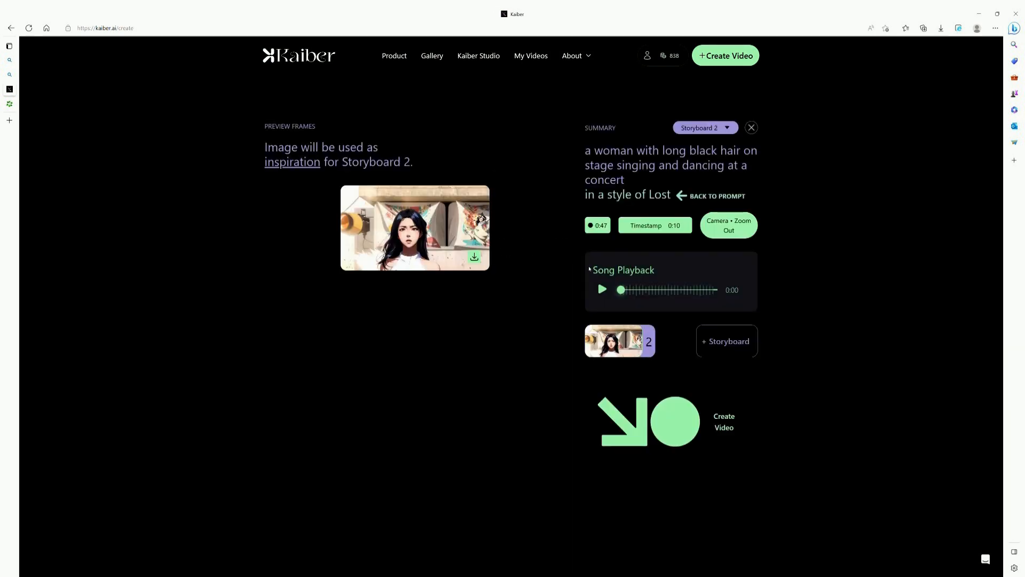
Step: Add a third storyboard with the subject "a woman with long black hair waking up from a dream"
click(725, 341)
drag(487, 191, 469, 171)
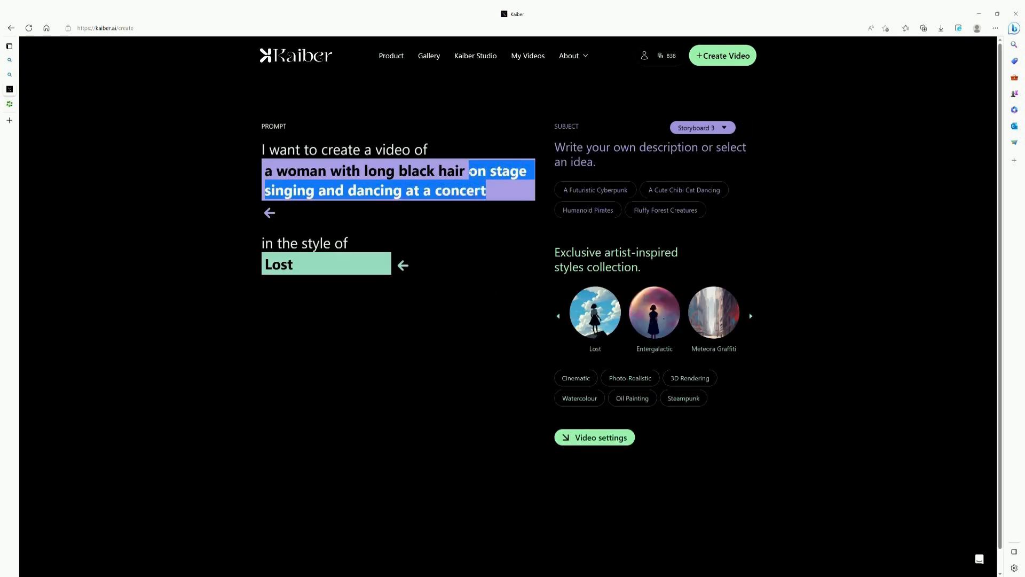
text(waking up from a dream)
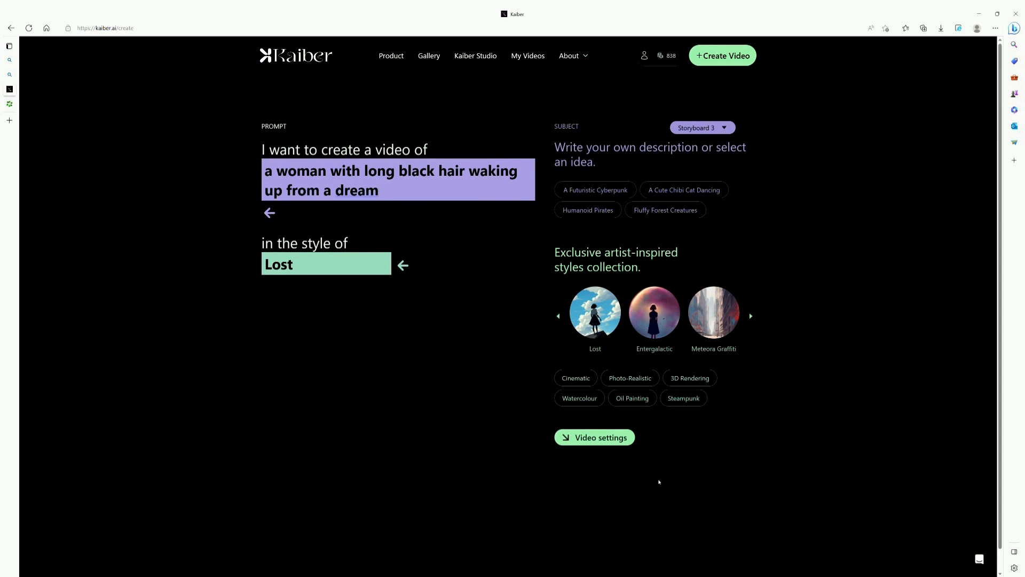
Step: Set Storyboard 3's timestamp to 0:50, generate its preview frame and create the video
click(607, 443)
drag(275, 378, 388, 382)
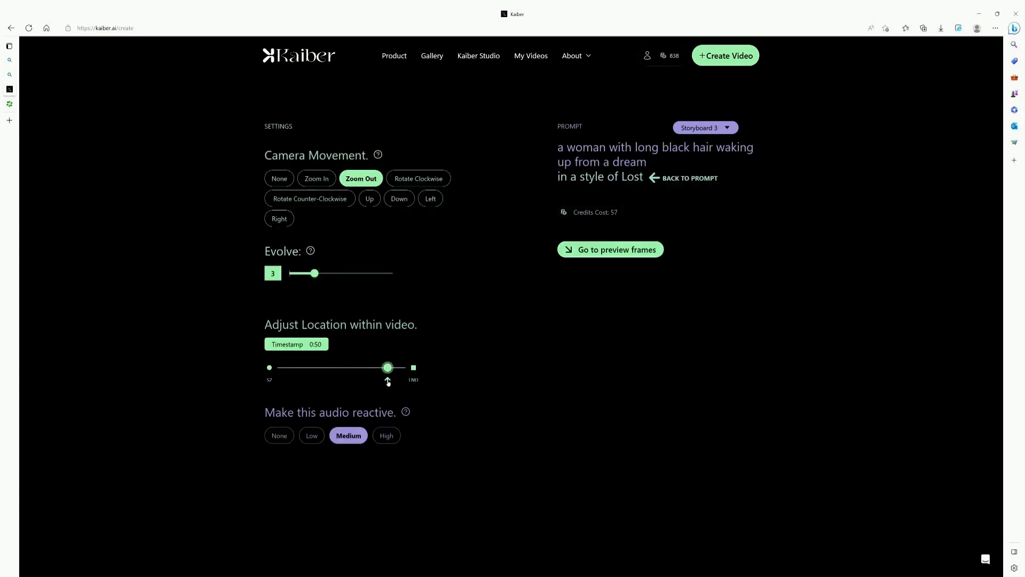
click(622, 250)
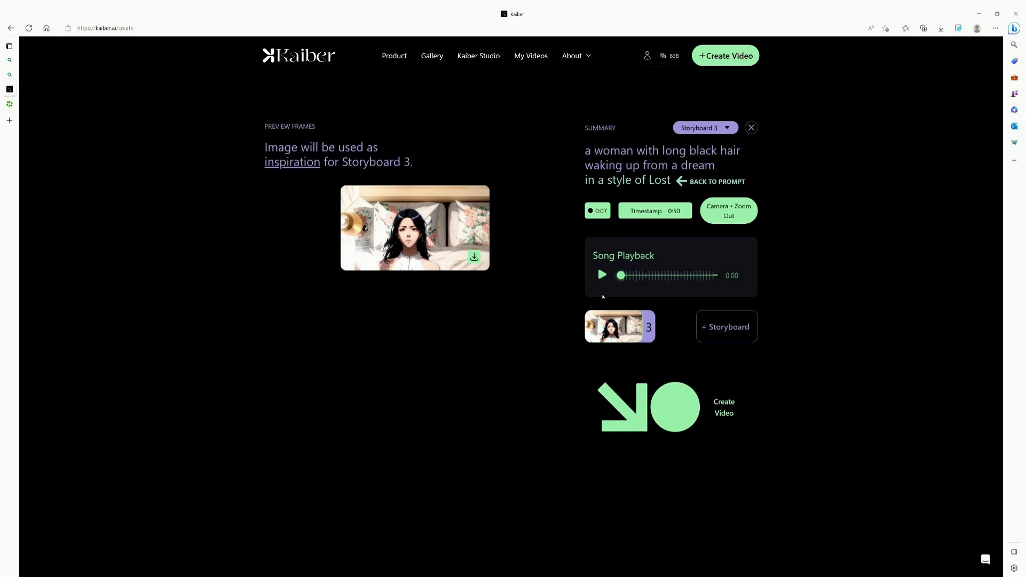
click(694, 412)
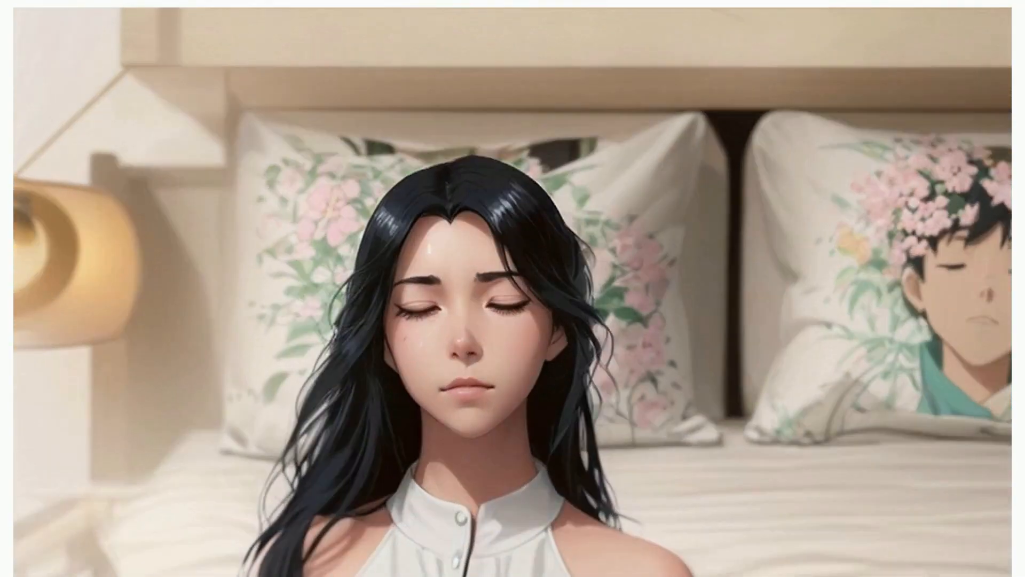